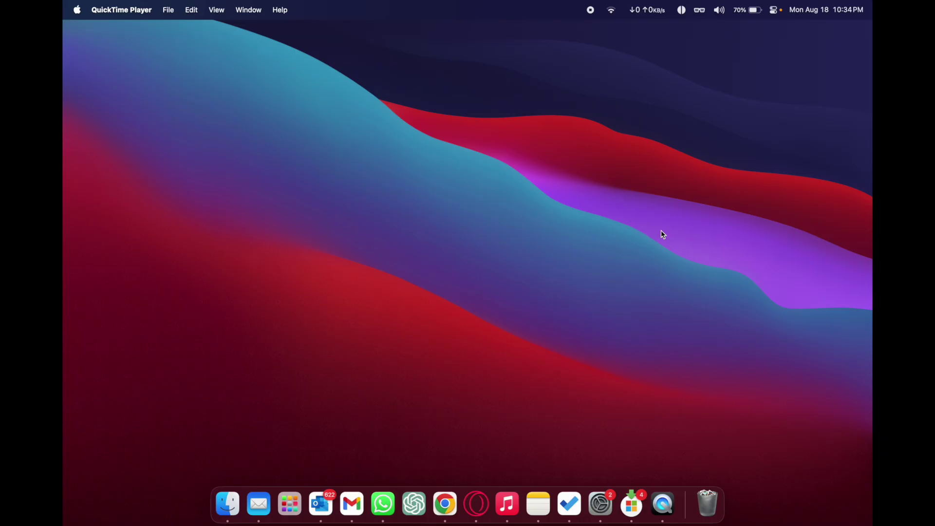
# Step: Open System Settings and bring up the DELL P2417H monitor's display settings
pyautogui.click(594, 505)
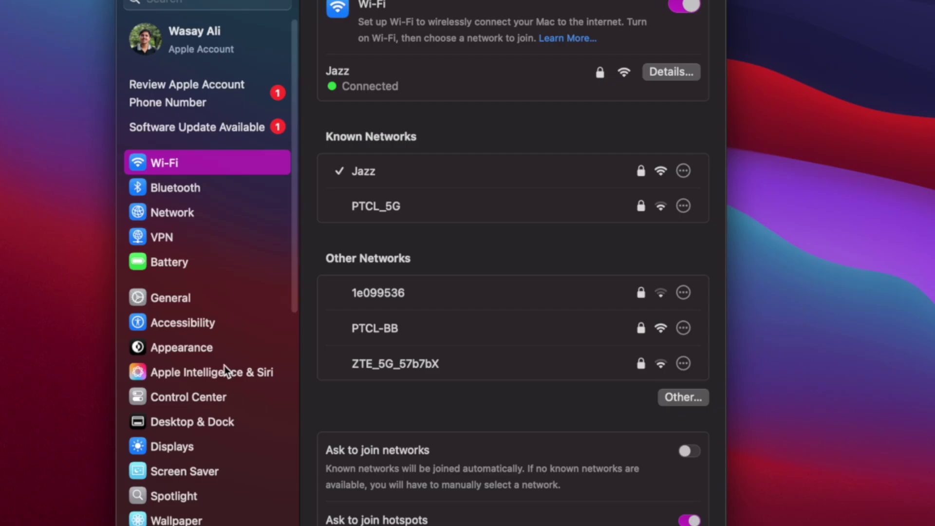
pyautogui.scroll(-3, 224, 365)
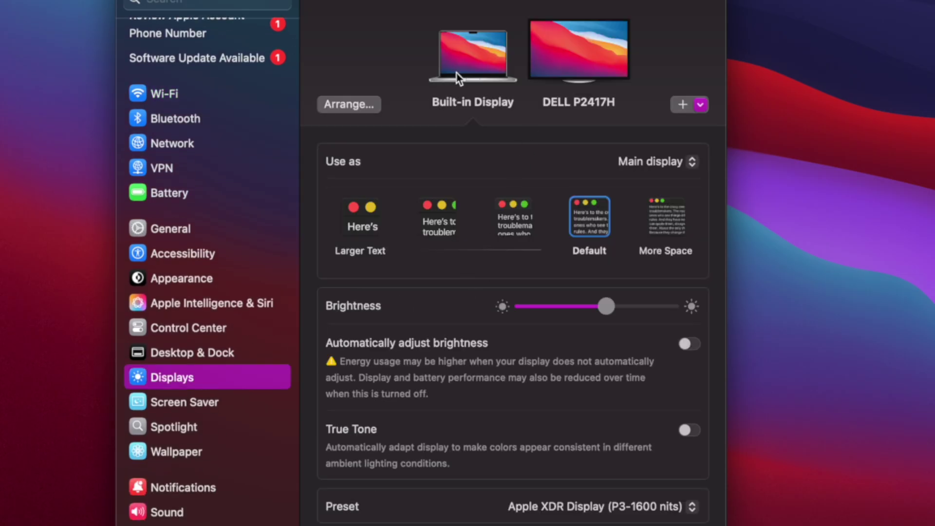
pyautogui.click(578, 66)
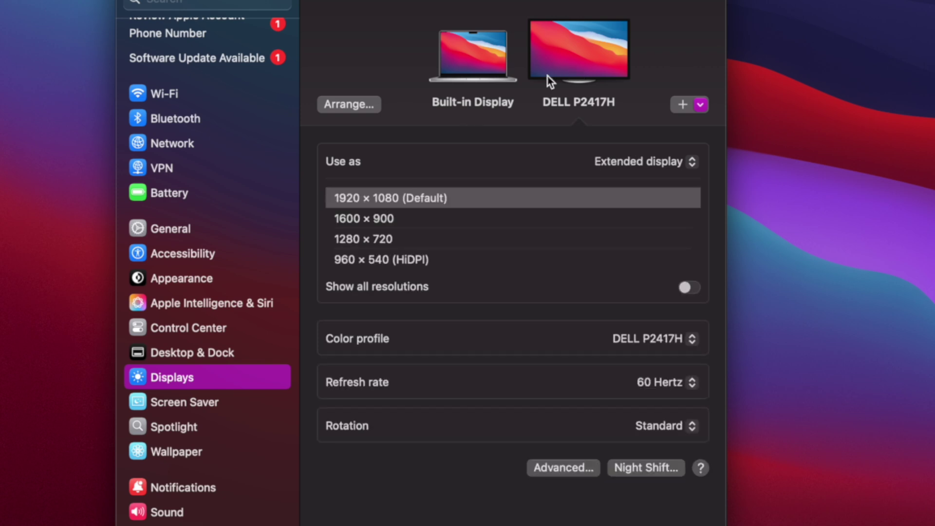